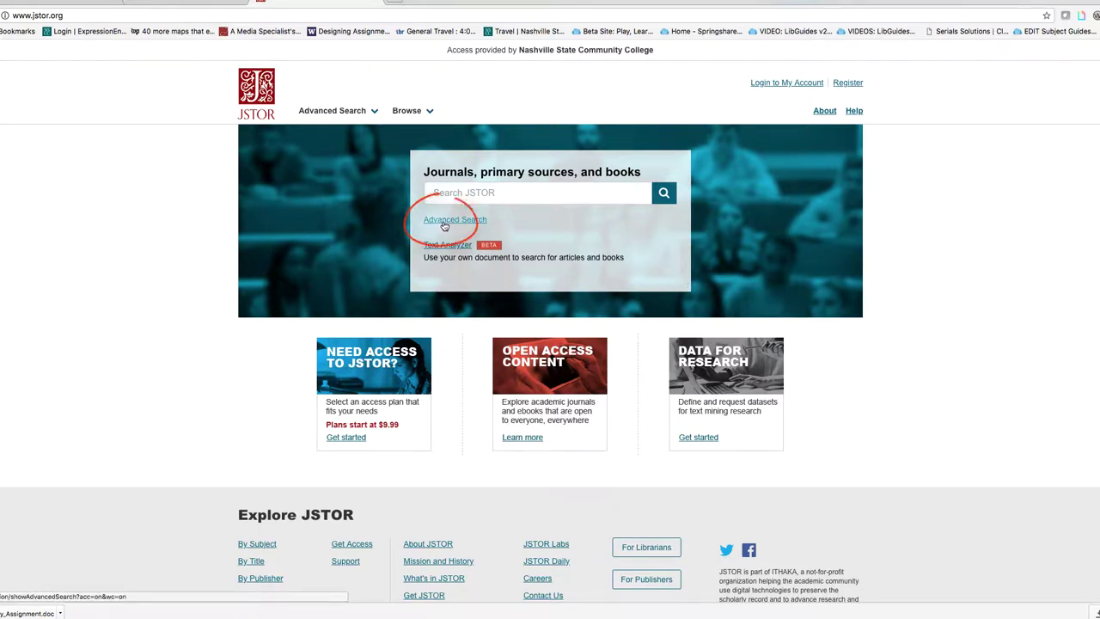
Open the Advanced Search form and limit the item type to Articles
left_click(372, 113)
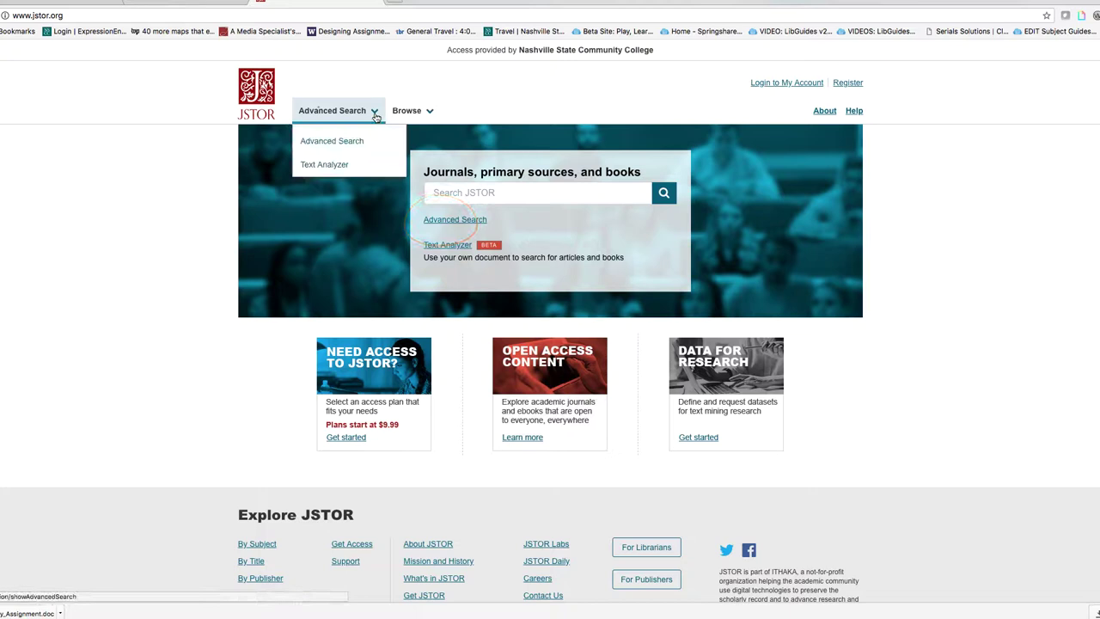
left_click(345, 147)
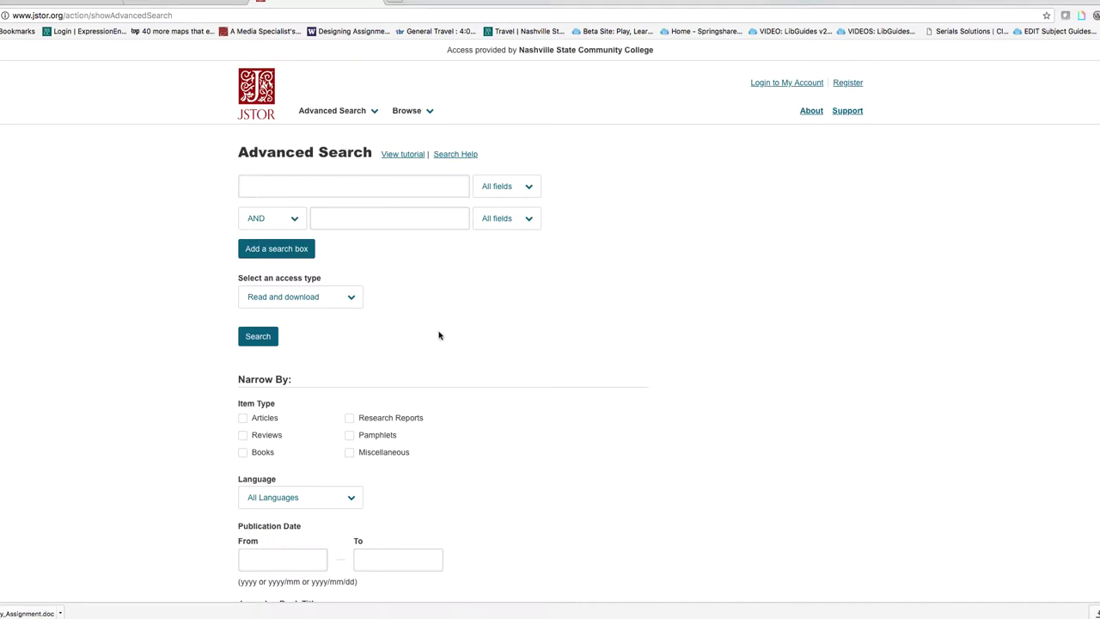
scroll(519, 419, "down", 5)
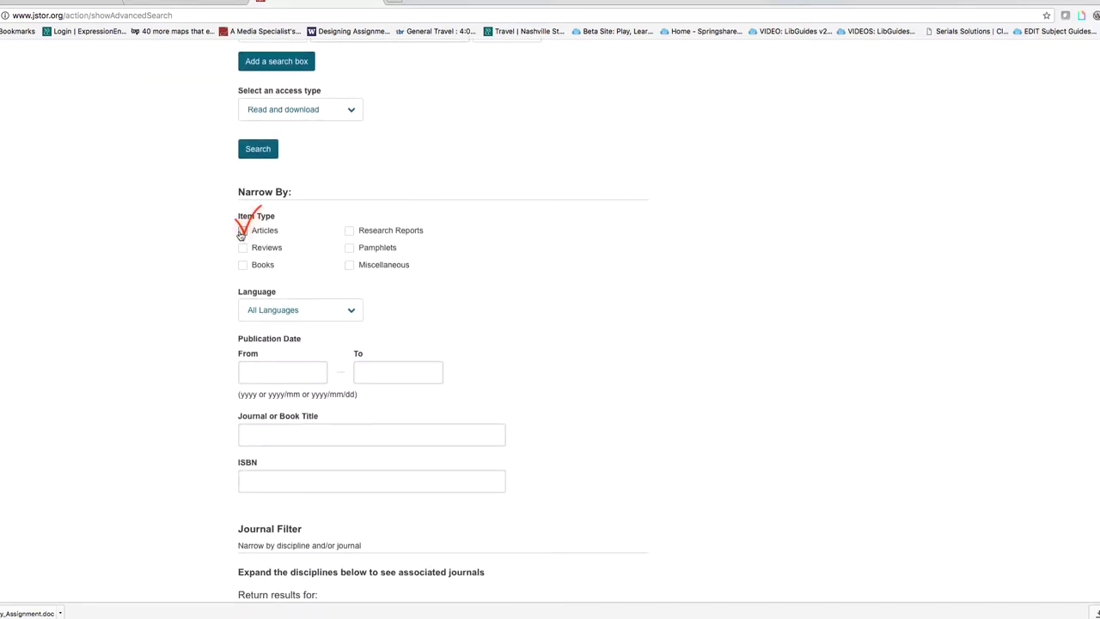
left_click(242, 230)
Restrict the journal filter to the Language & Literature and Feminist & Women's Studies disciplines
scroll(630, 311, "down", 4)
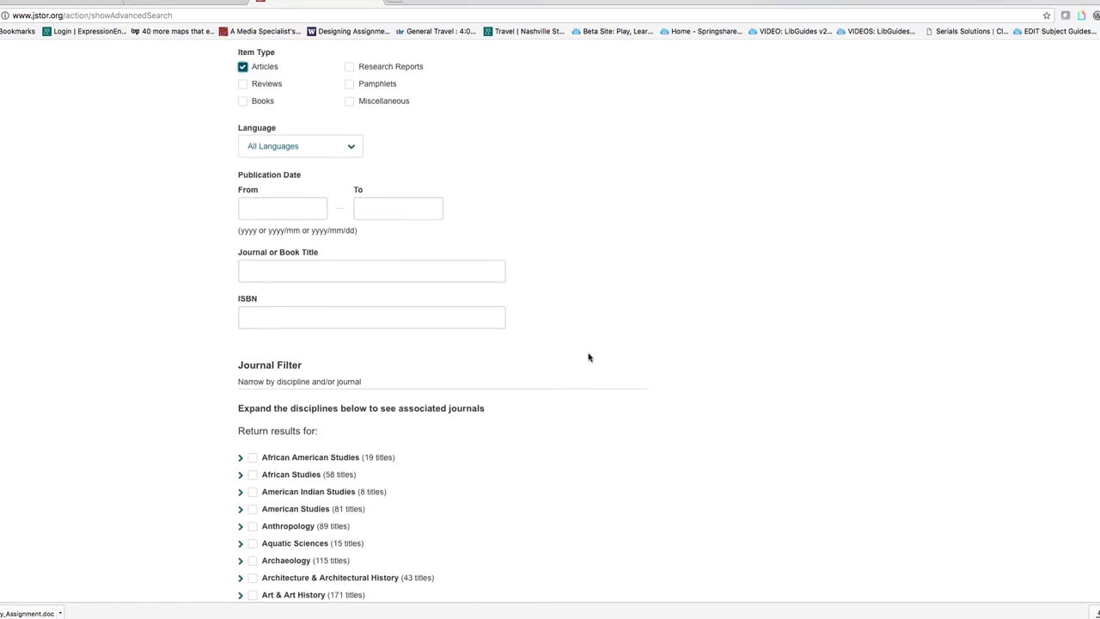
scroll(588, 357, "down", 5)
scroll(589, 357, "down", 2)
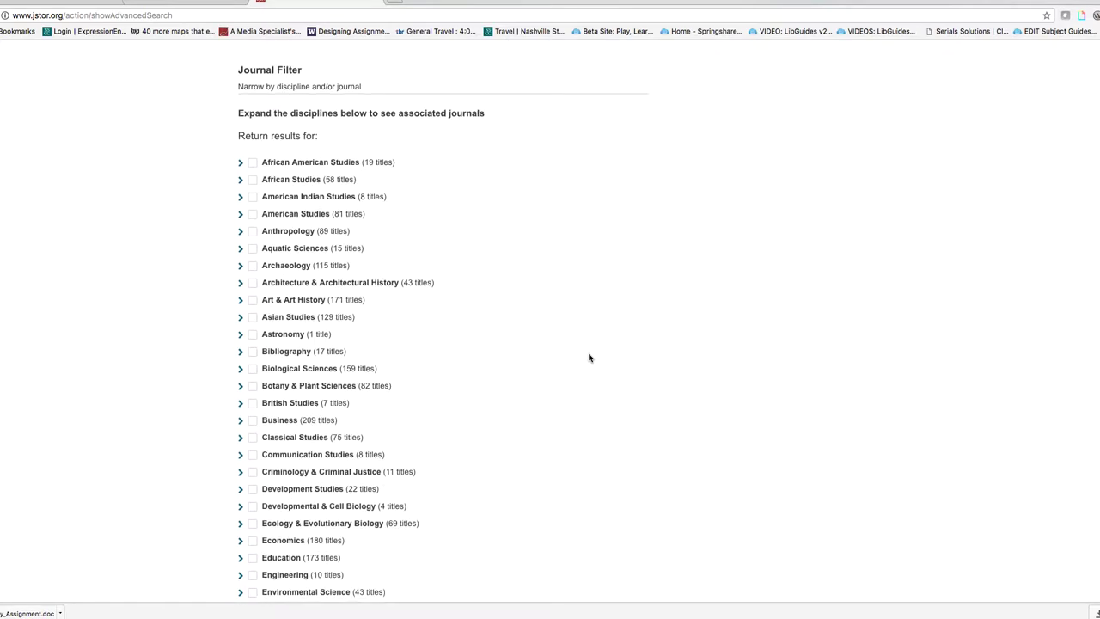
scroll(588, 358, "down", 1)
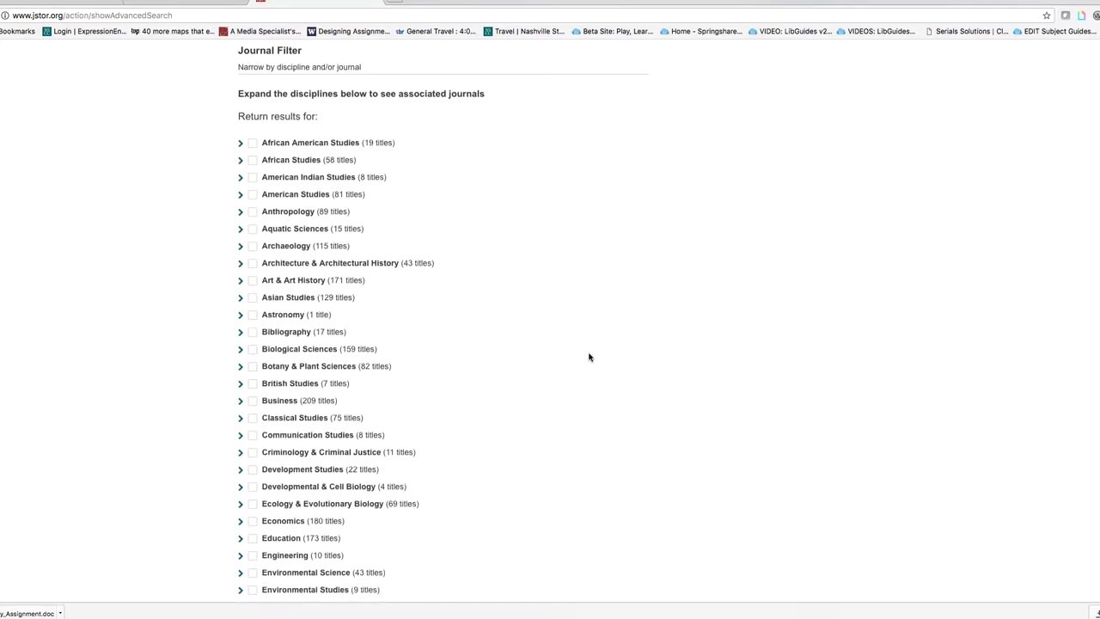
scroll(584, 358, "down", 4)
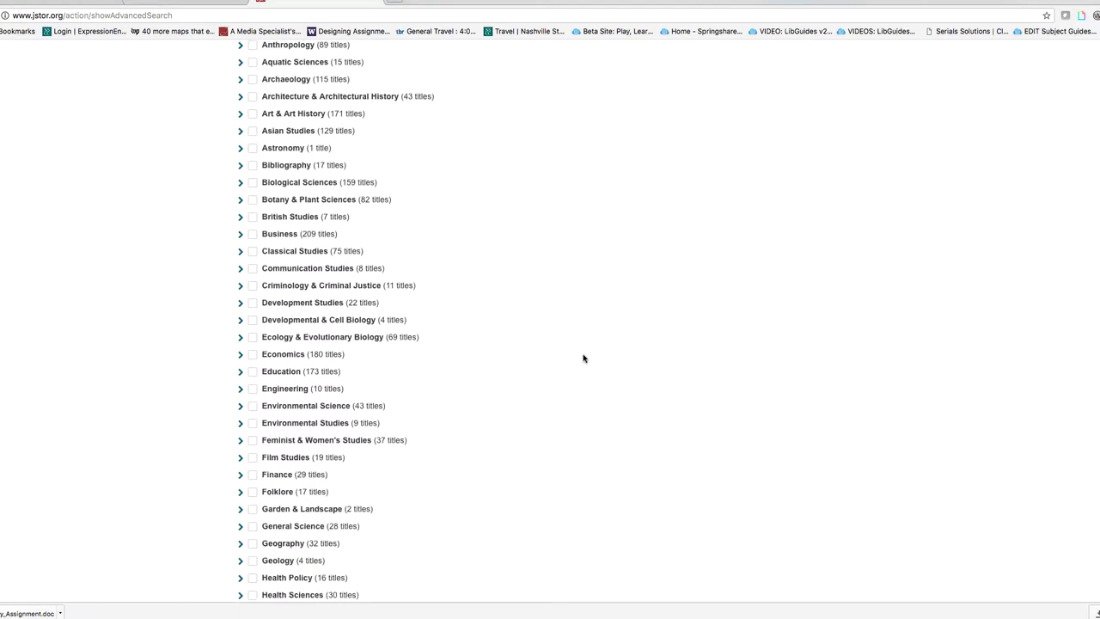
scroll(583, 358, "down", 4)
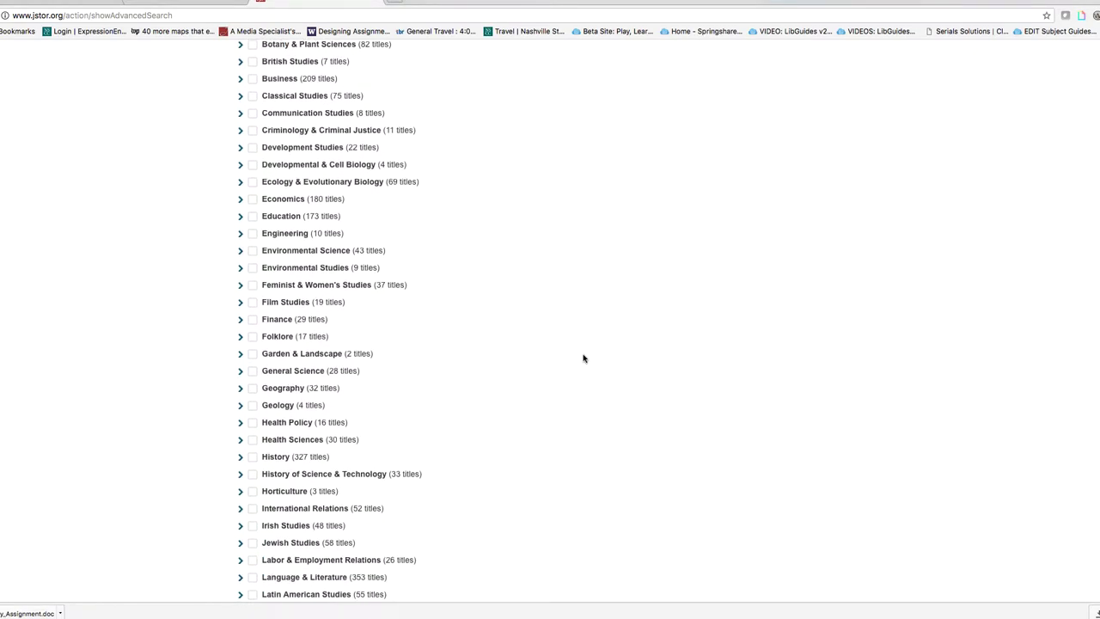
scroll(555, 444, "down", 3)
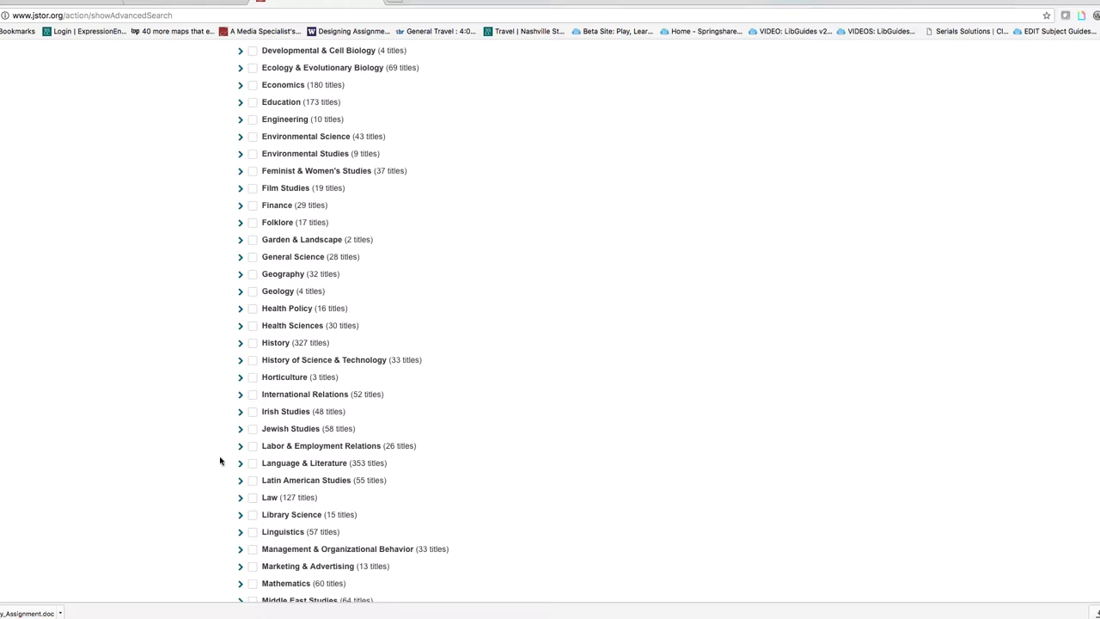
left_click(252, 463)
left_click(252, 171)
Enter the exact phrase "Little Red Riding Hood", with quotation marks, as the first search term in all fields
scroll(369, 185, "down", 1)
scroll(533, 236, "up", 10)
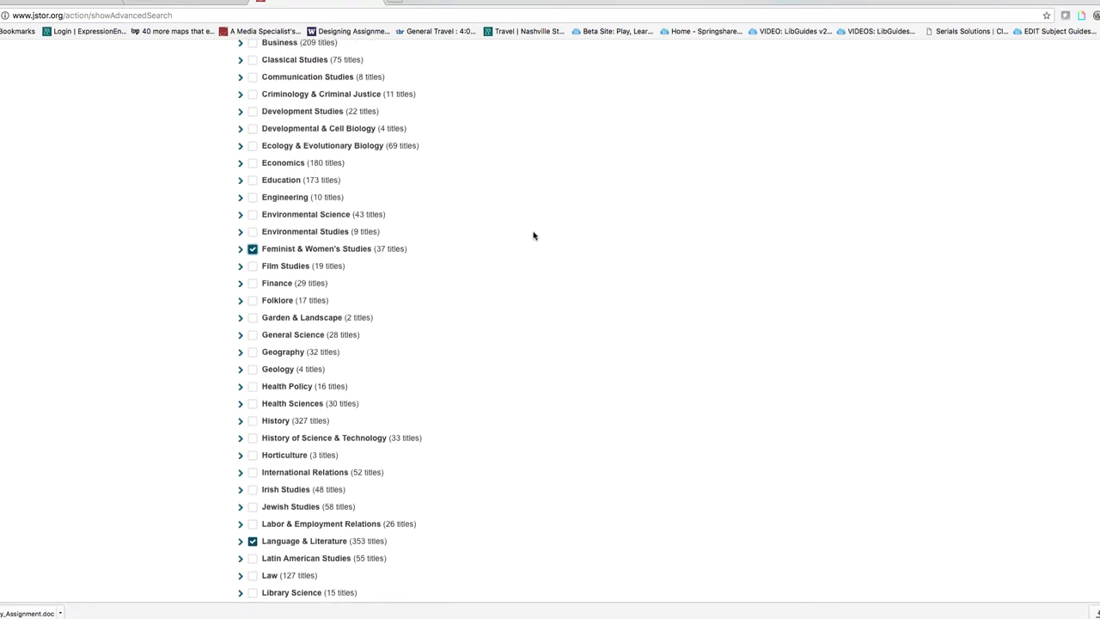
scroll(534, 238, "up", 5)
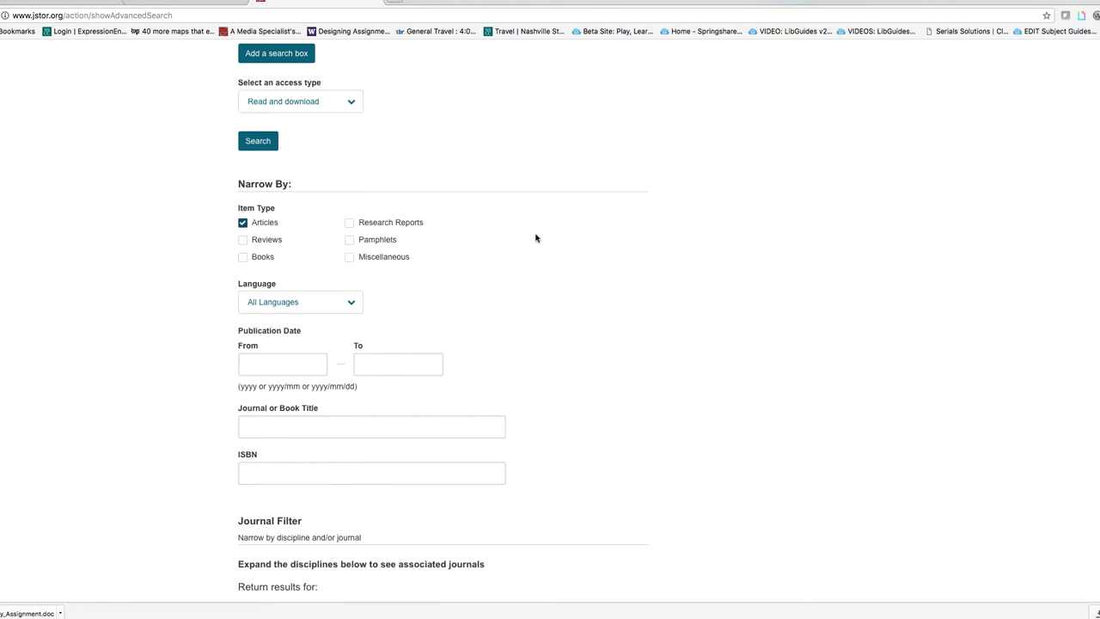
left_click(367, 185)
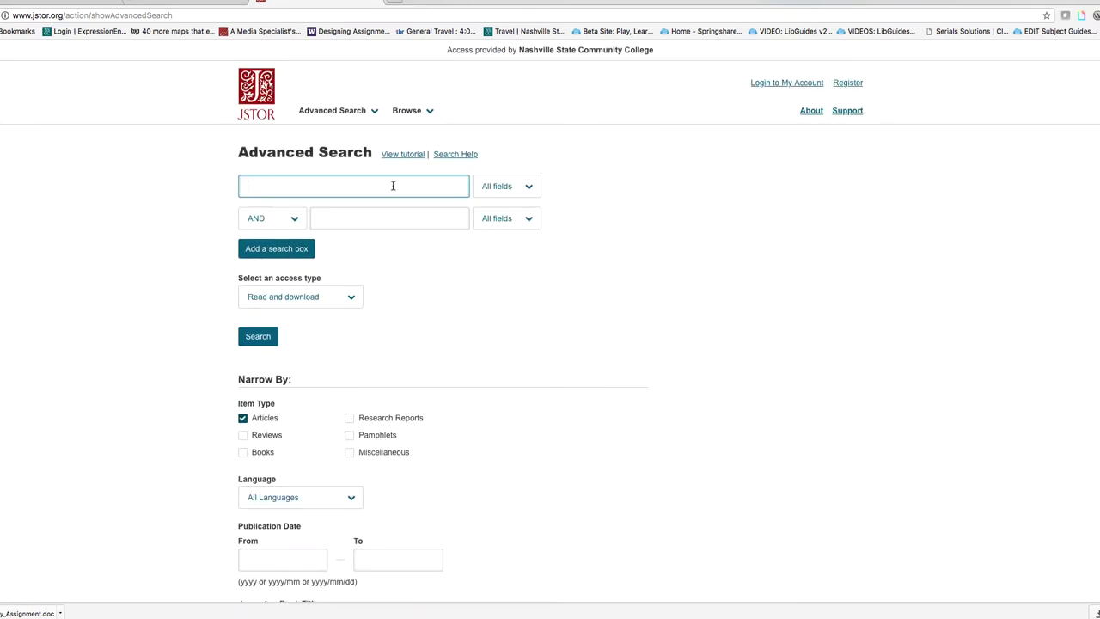
type("\"")
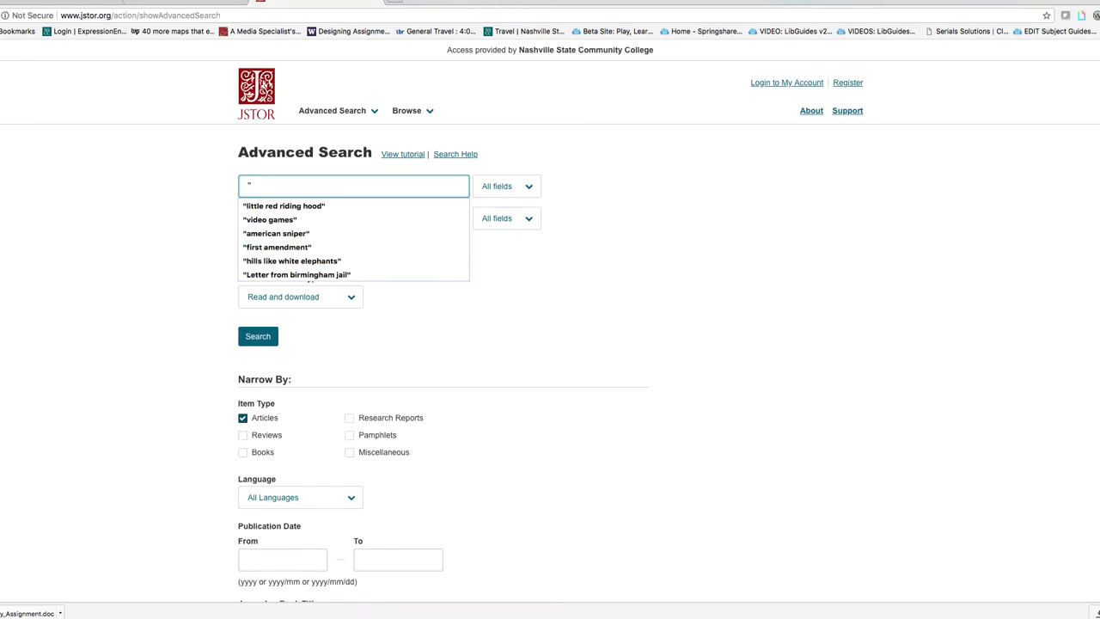
type("Little Red")
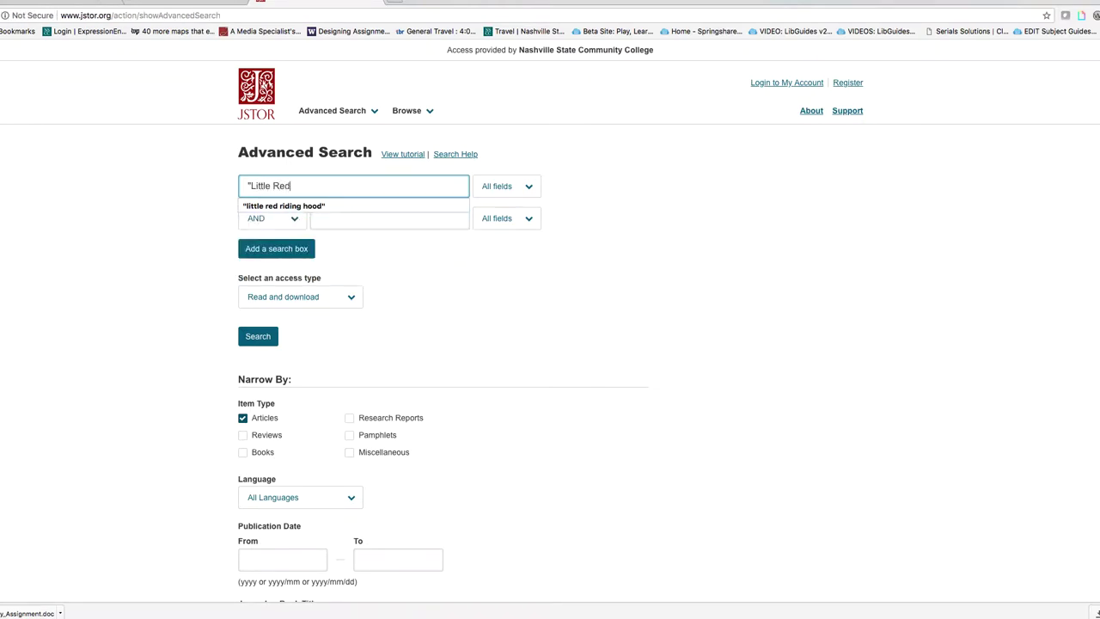
type(" Riding Hood\"")
left_click(505, 308)
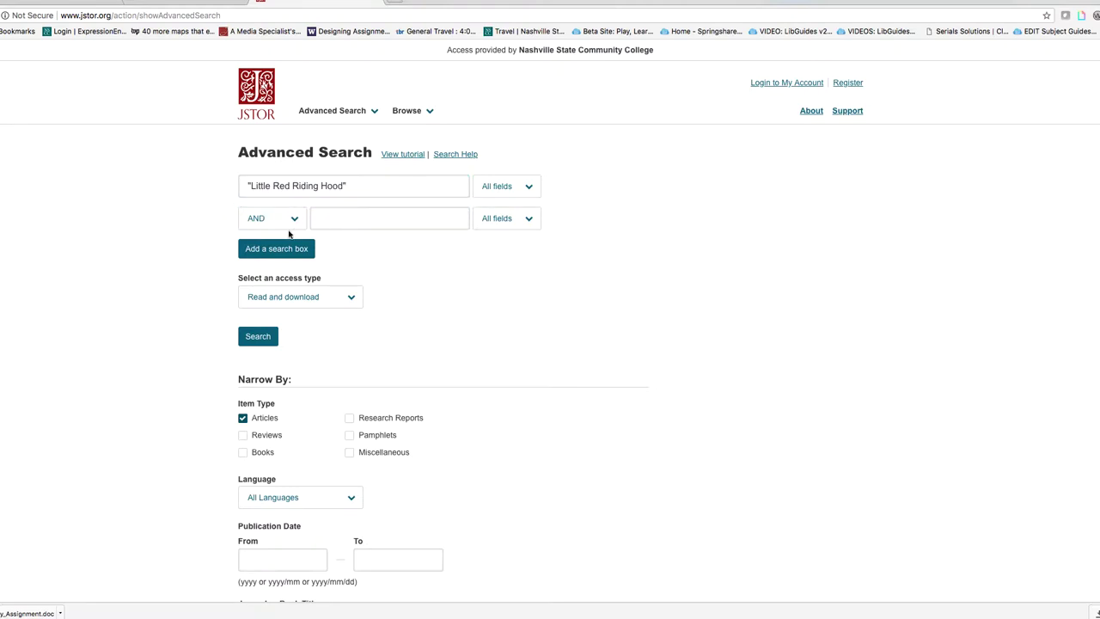
Enter gender as the second search term combined with AND, and add a third search box
left_click(364, 222)
type("g")
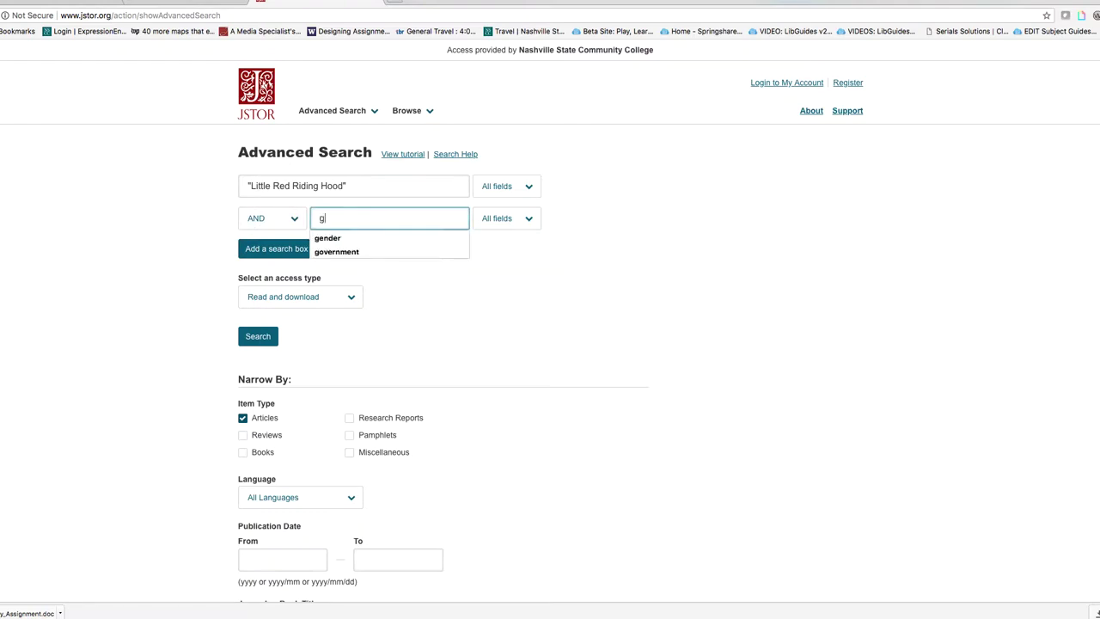
type("ender")
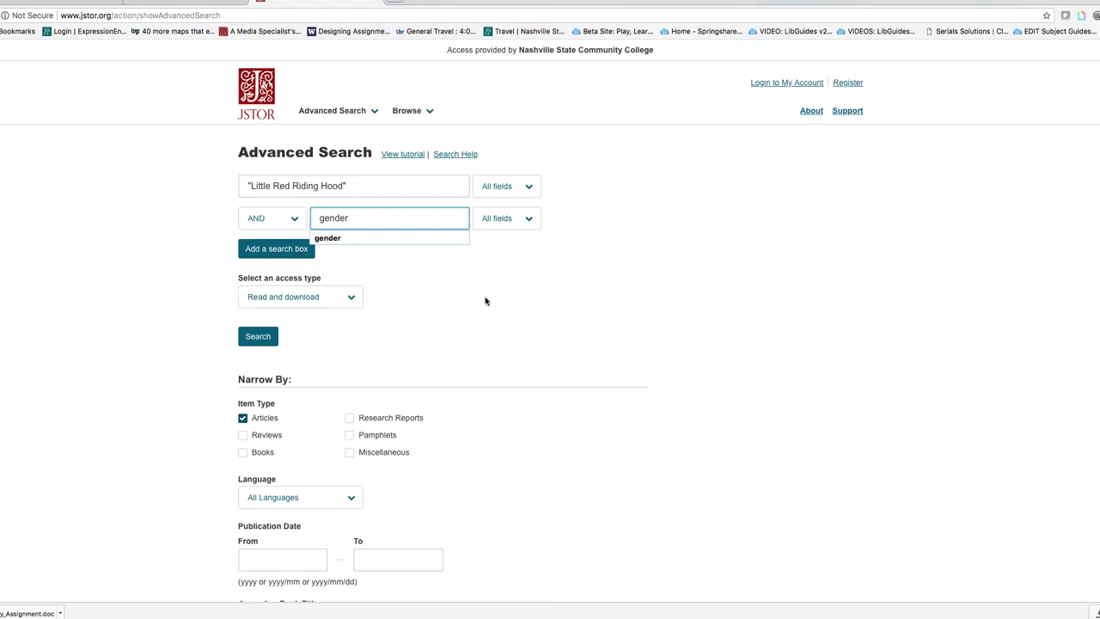
left_click(543, 299)
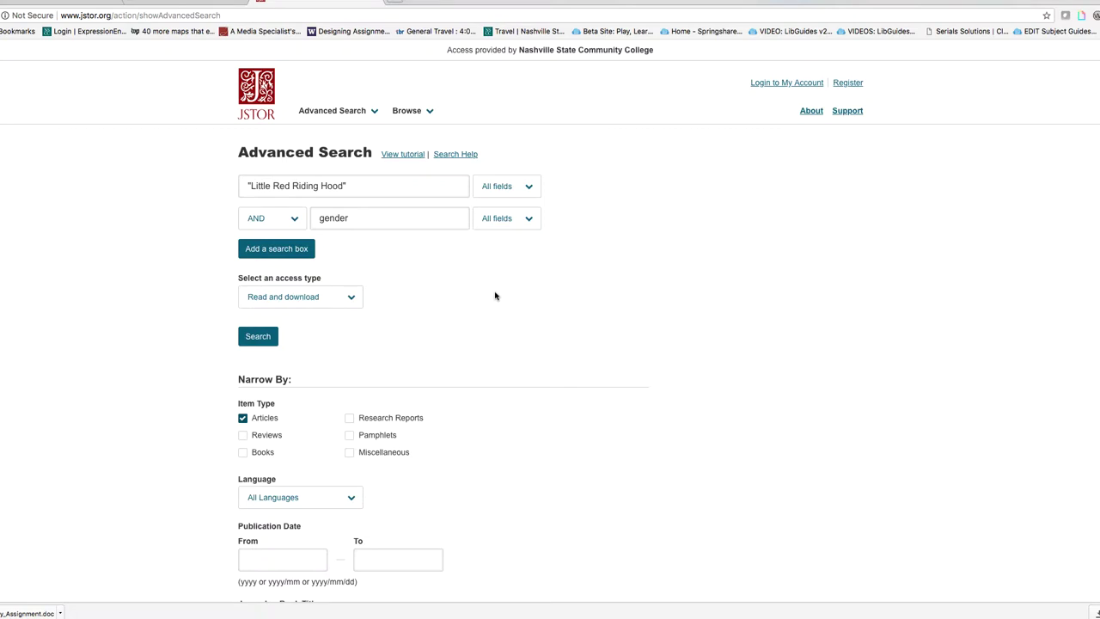
left_click(306, 250)
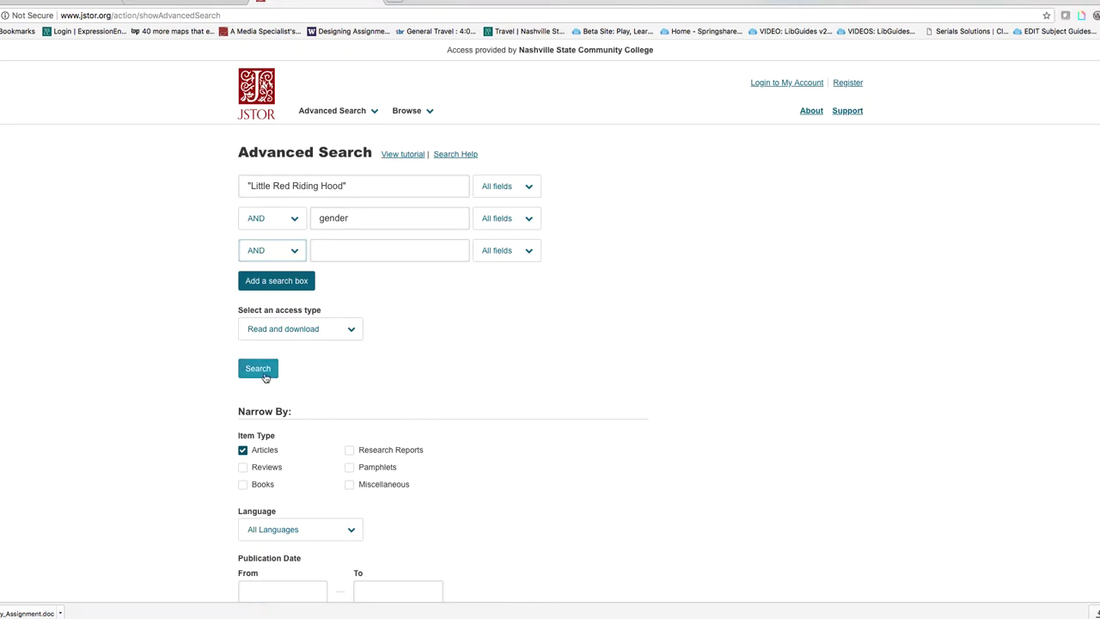
Run the advanced search and open the article "Approaches to Reading with Multiple Lenses of Interpretation" from the results
left_click(257, 369)
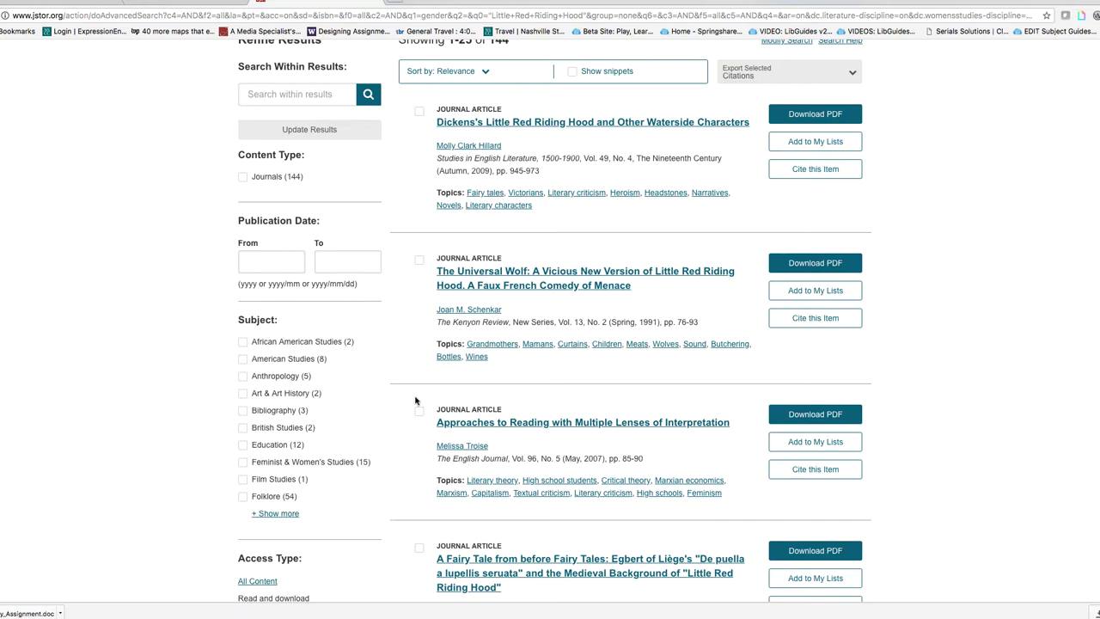
scroll(411, 402, "down", 1)
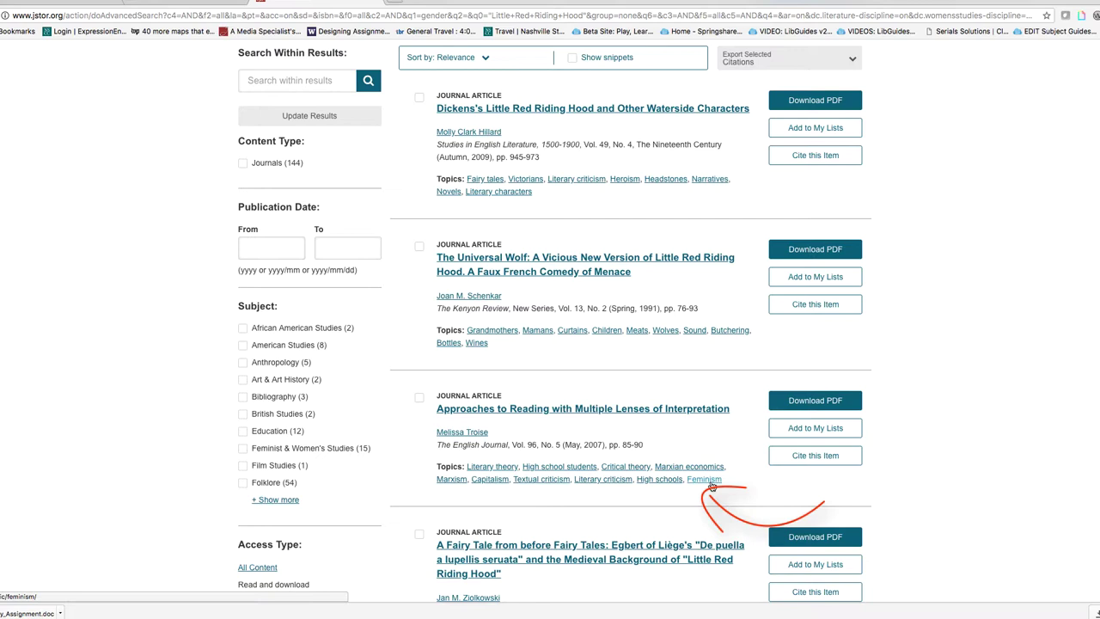
left_click(671, 410)
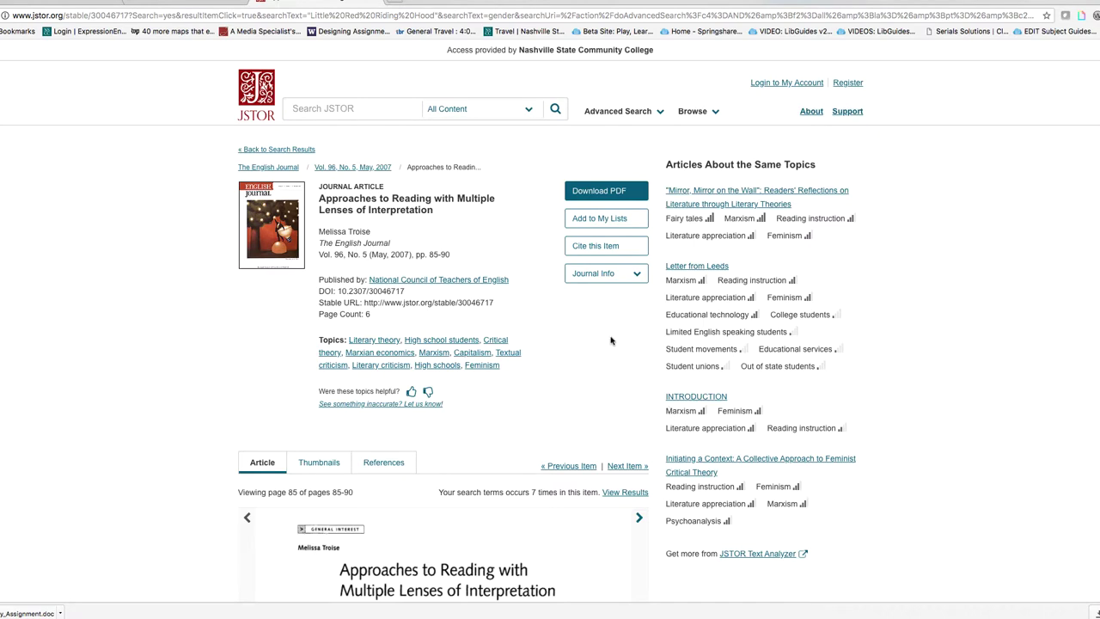
Preview the article's opening page and advance the online viewer to page 86
scroll(607, 341, "down", 5)
scroll(601, 356, "down", 3)
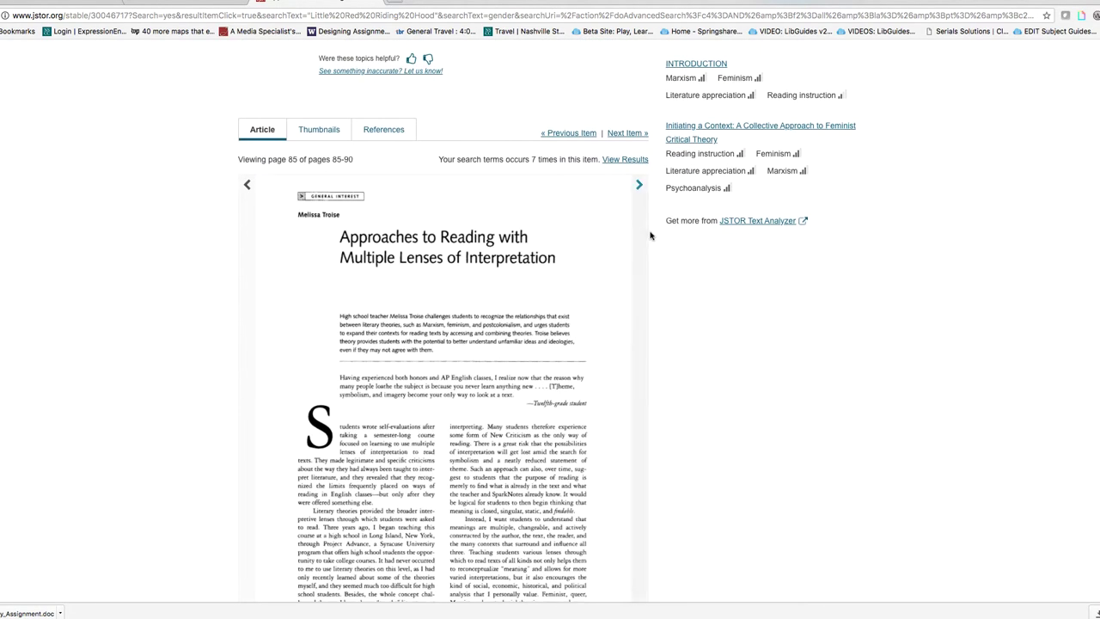
scroll(646, 193, "down", 1)
left_click(646, 192)
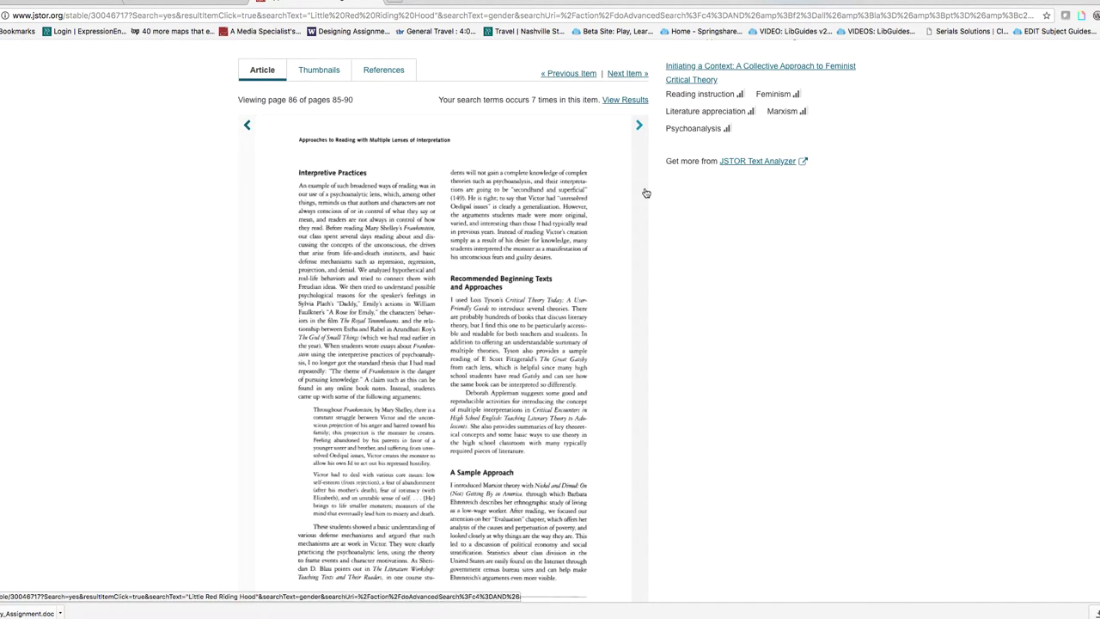
Download the article's PDF, accepting JSTOR's terms and conditions
scroll(603, 335, "up", 9)
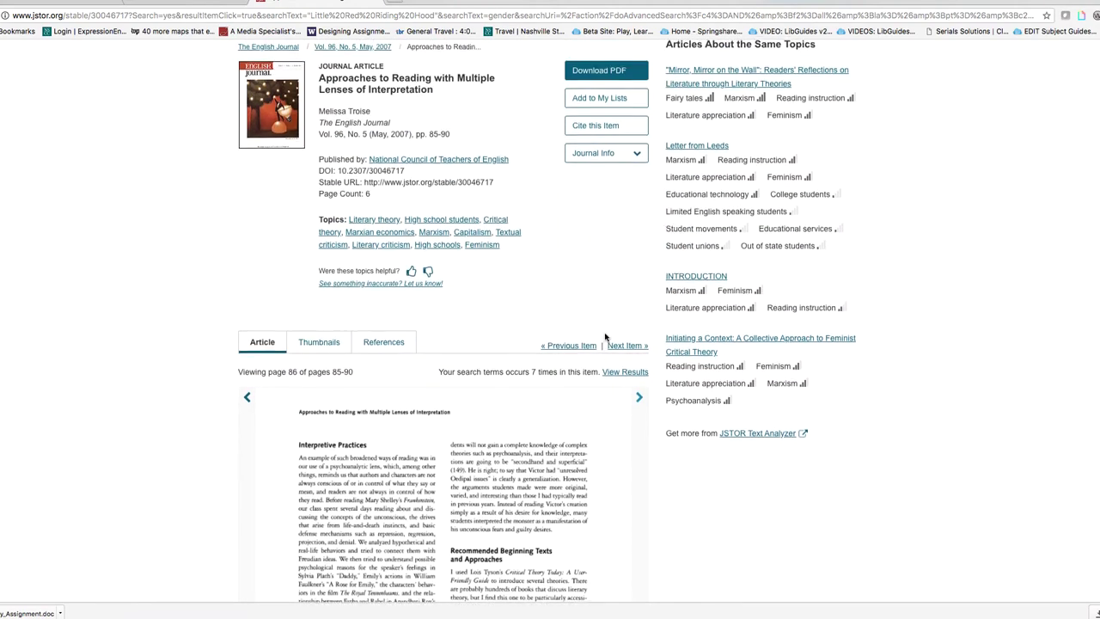
left_click(616, 183)
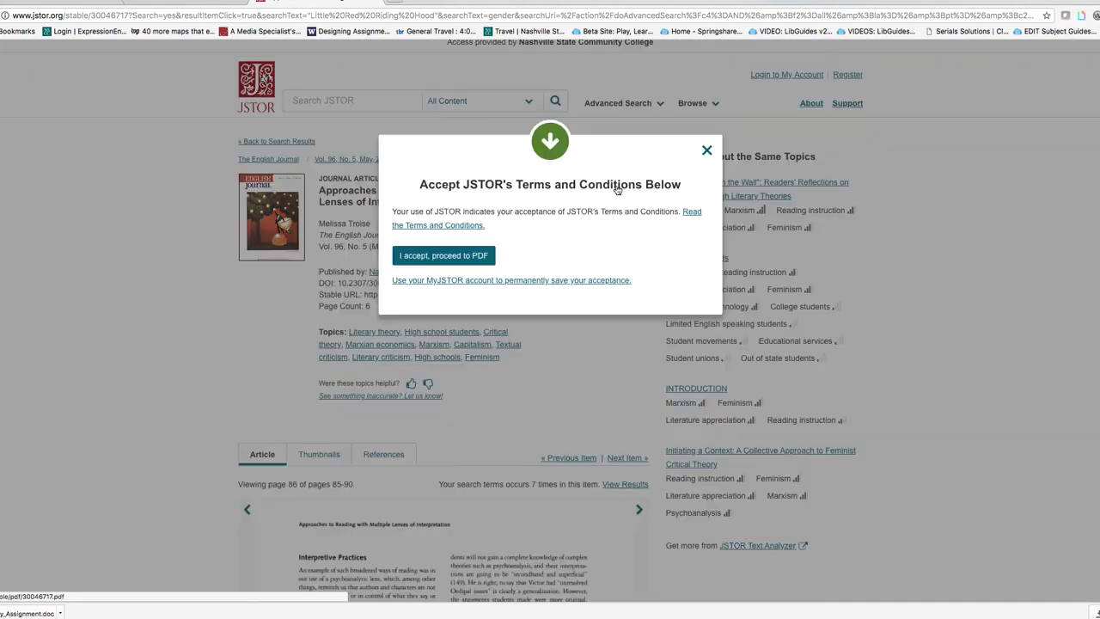
left_click(459, 256)
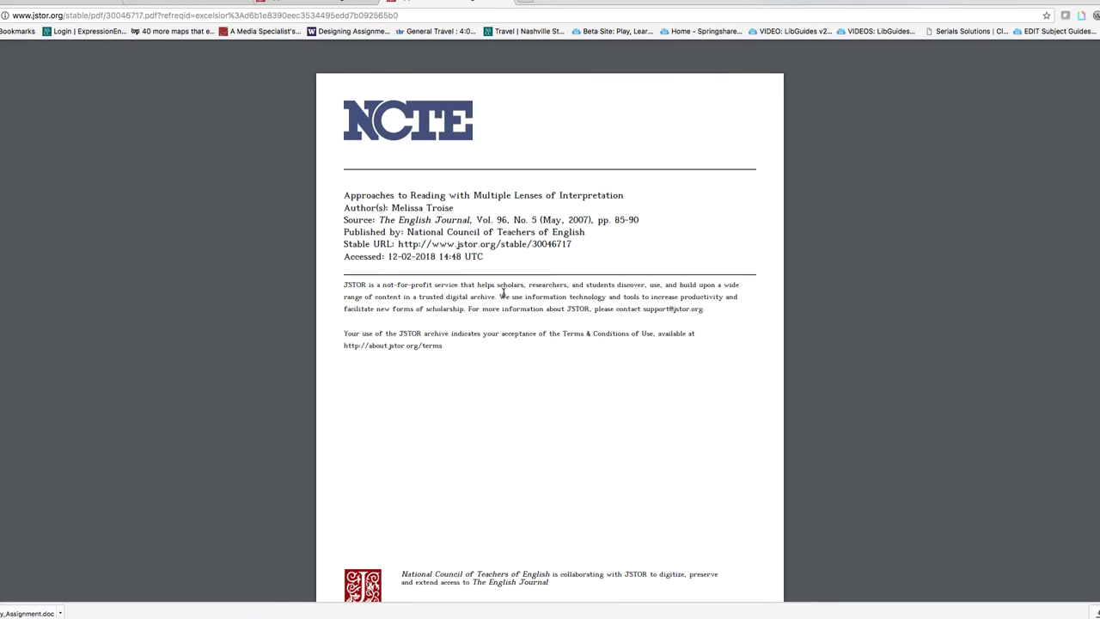
Look over the article's PDF and search its text for "feminis"
scroll(503, 293, "down", 2)
scroll(503, 293, "down", 3)
scroll(503, 297, "down", 9)
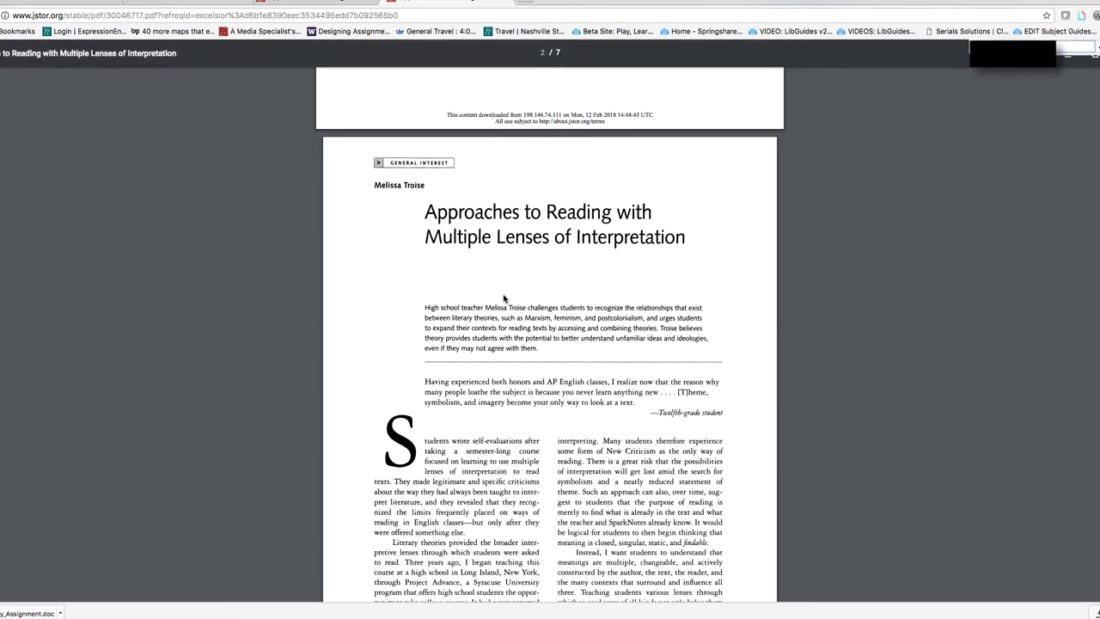
type("f")
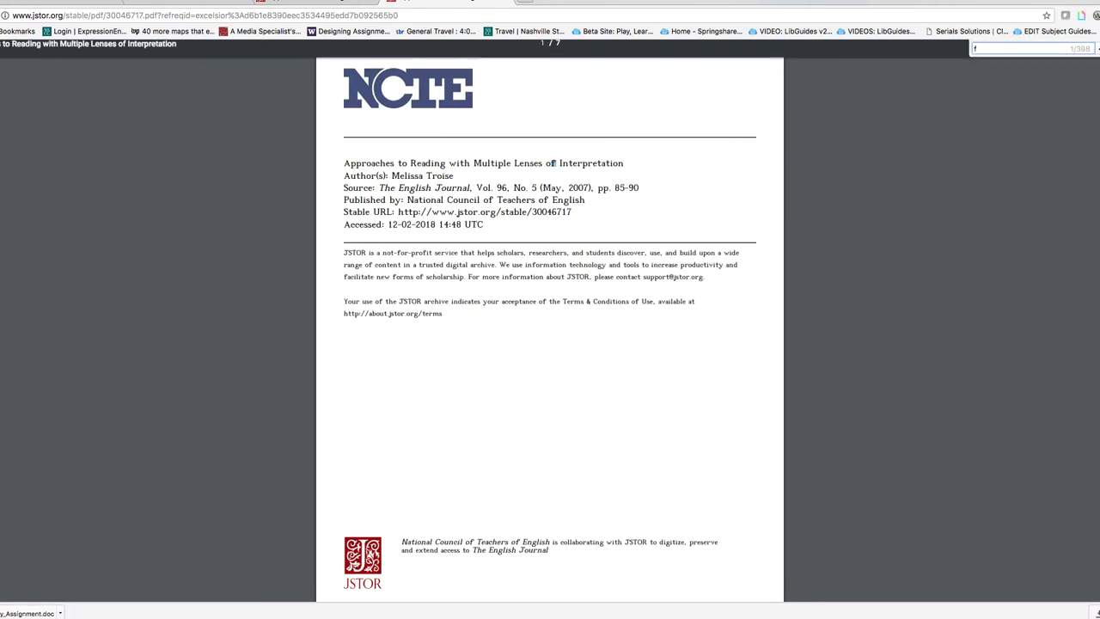
type("e")
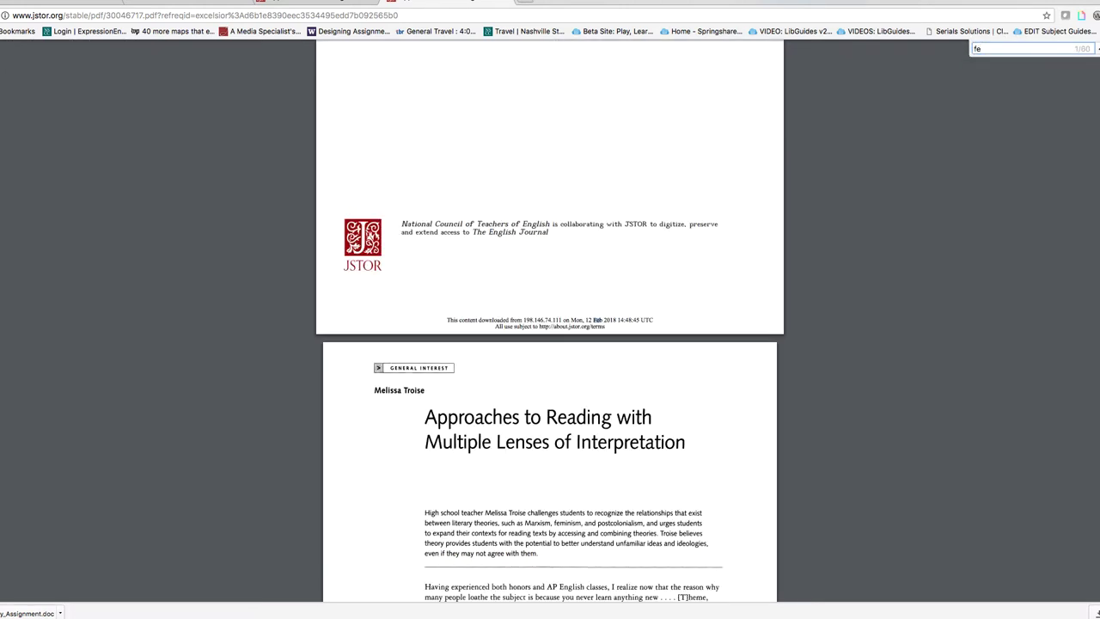
type("minis")
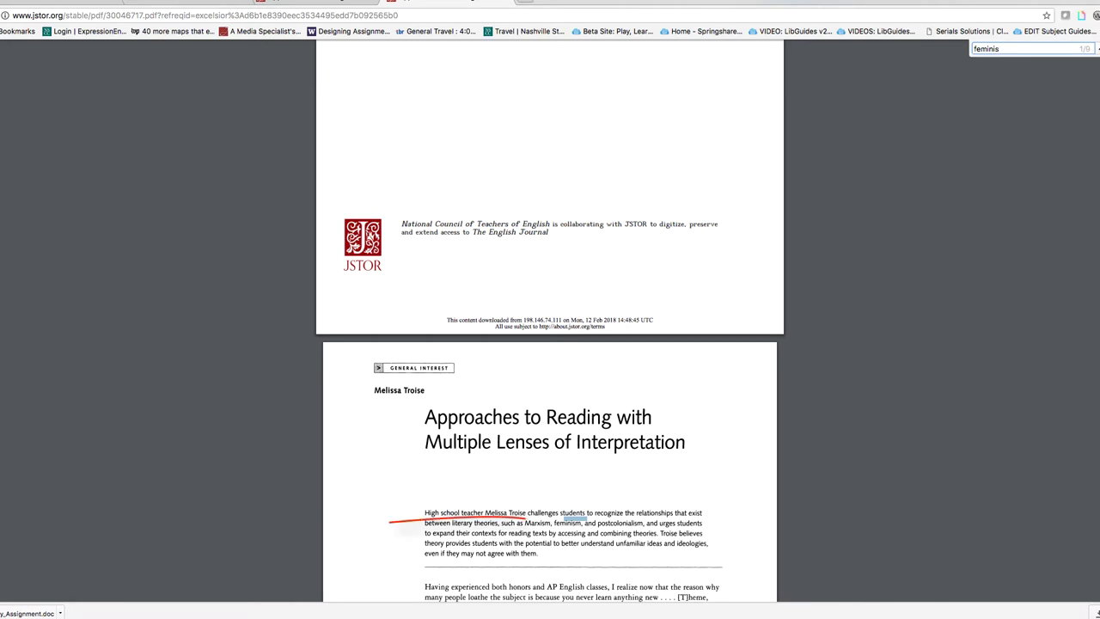
Replace the PDF text search with "gender" and close the PDF after viewing the match
key("BackSpace")
key("BackSpace")
key("BackSpace")
key("BackSpace")
key("BackSpace")
key("BackSpace")
key("BackSpace")
type("gender")
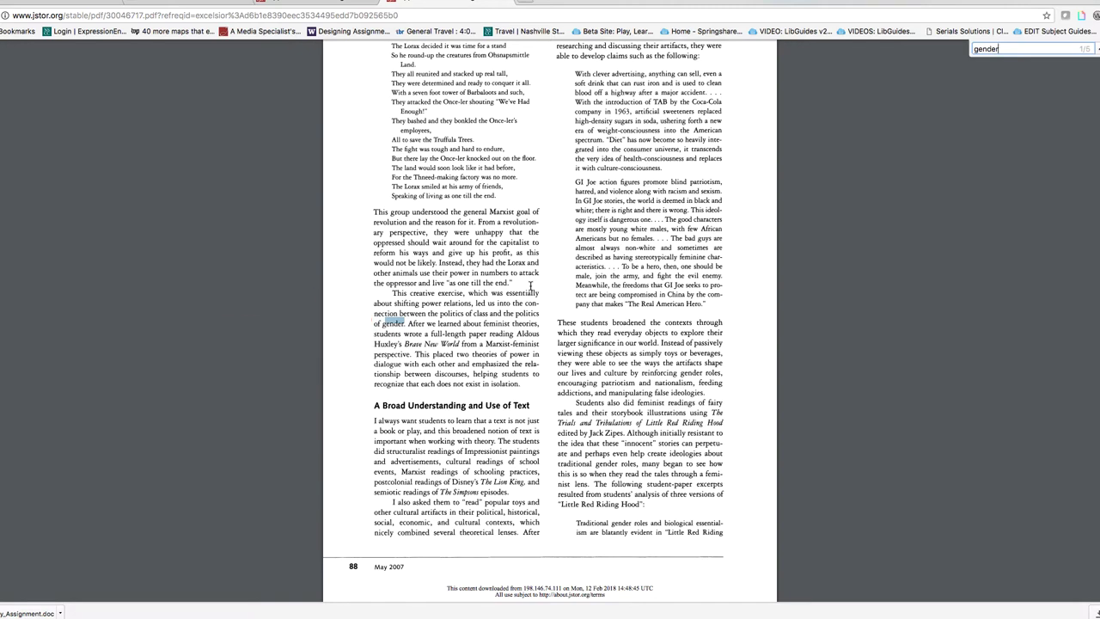
left_click(503, 3)
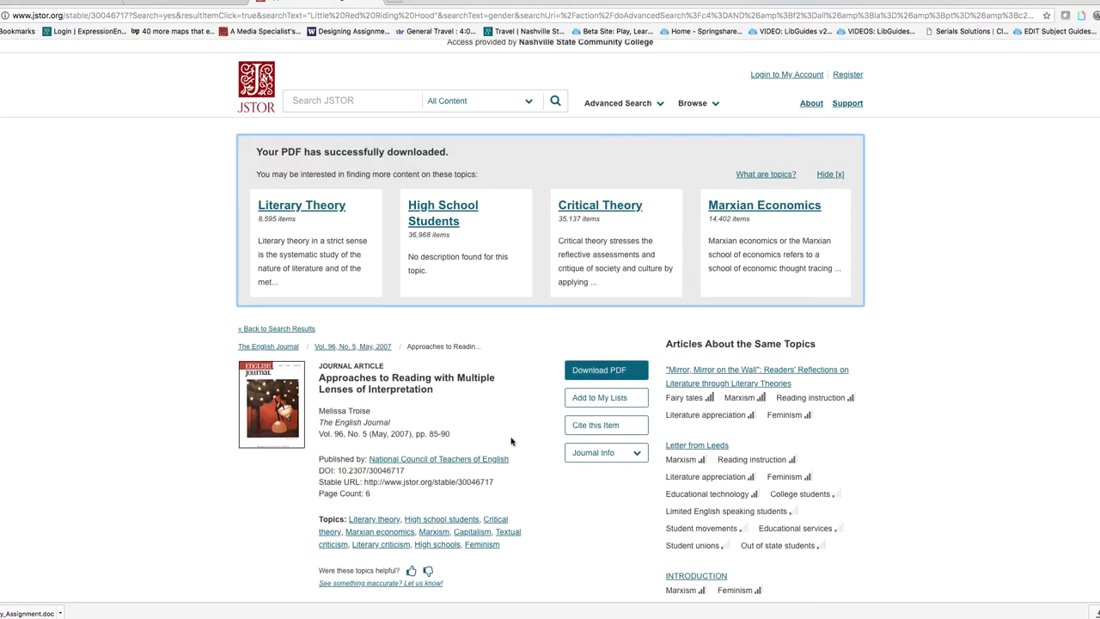
Open the article's citations, highlight the complete MLA citation, and close the citation window
scroll(510, 439, "down", 5)
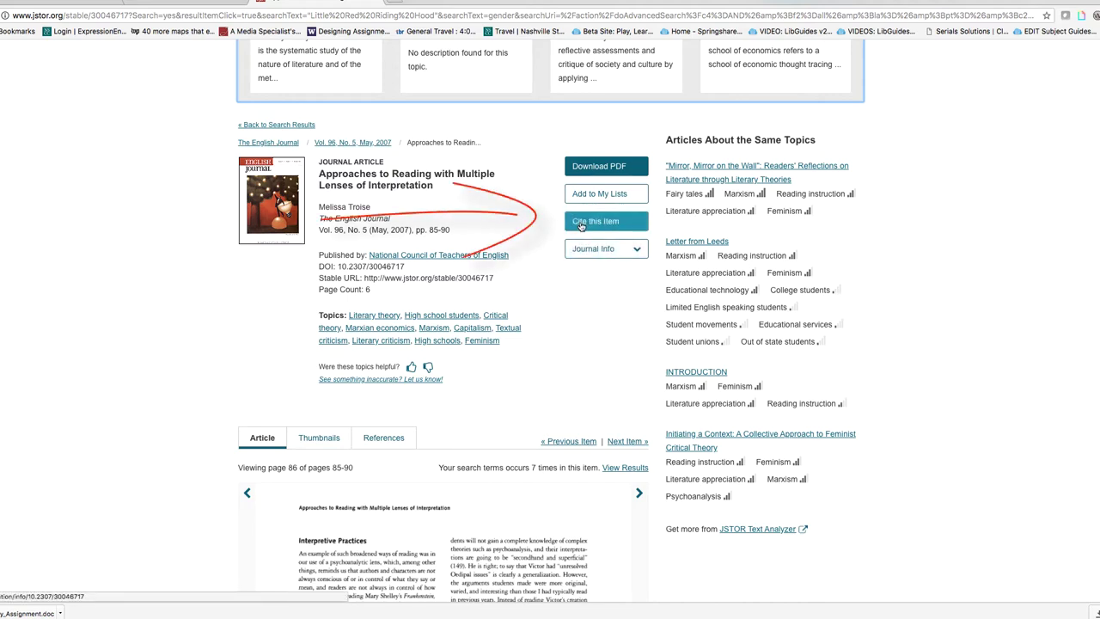
left_click(581, 224)
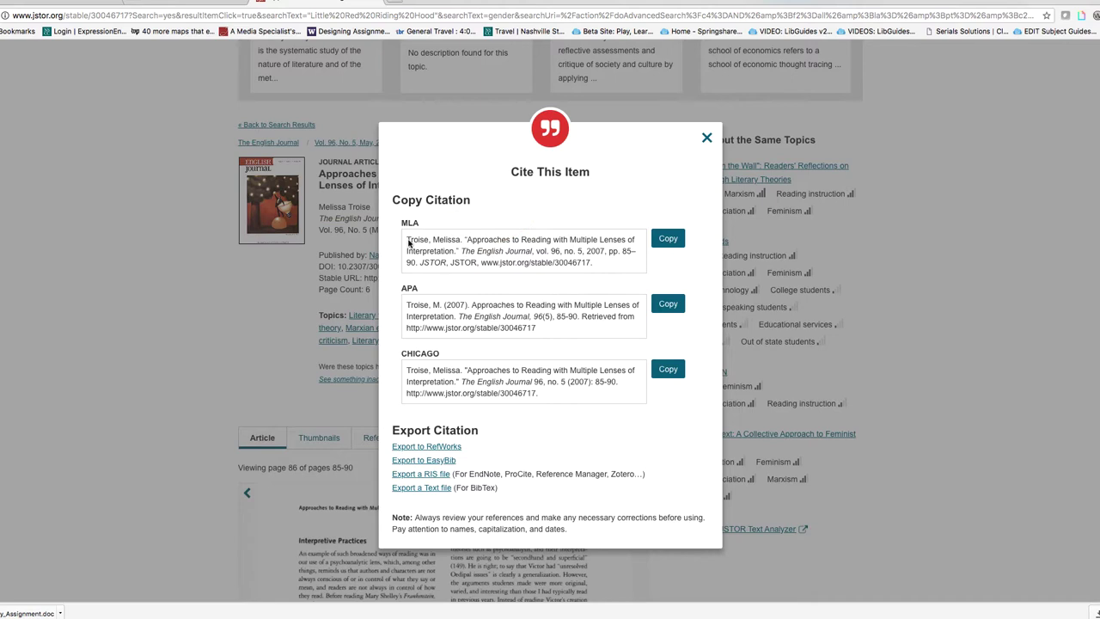
left_click_drag(408, 241, 618, 264)
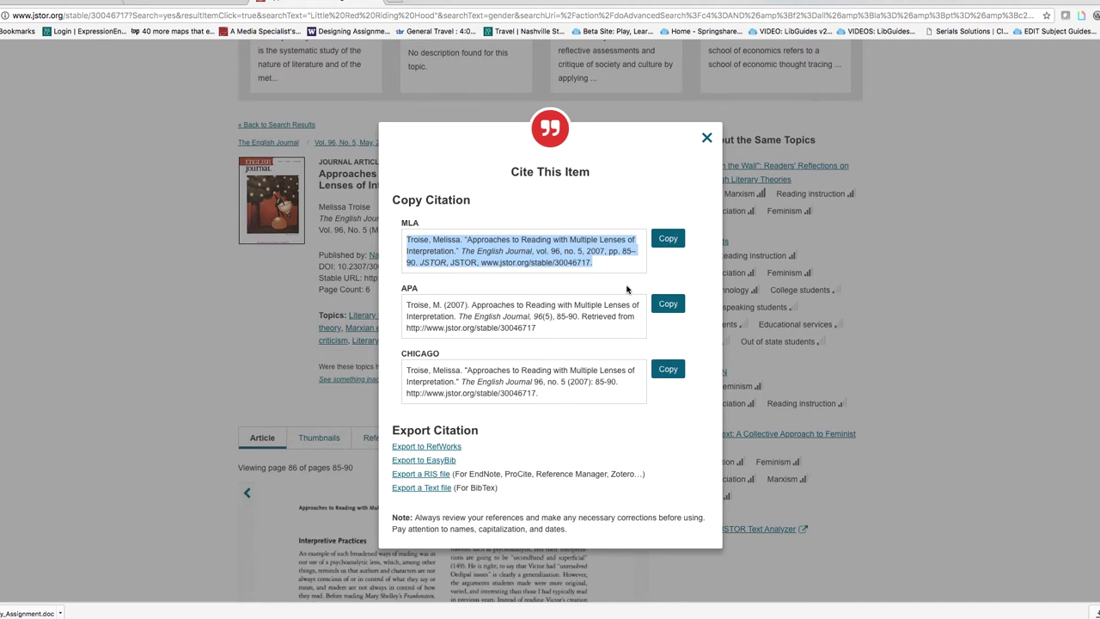
left_click(705, 139)
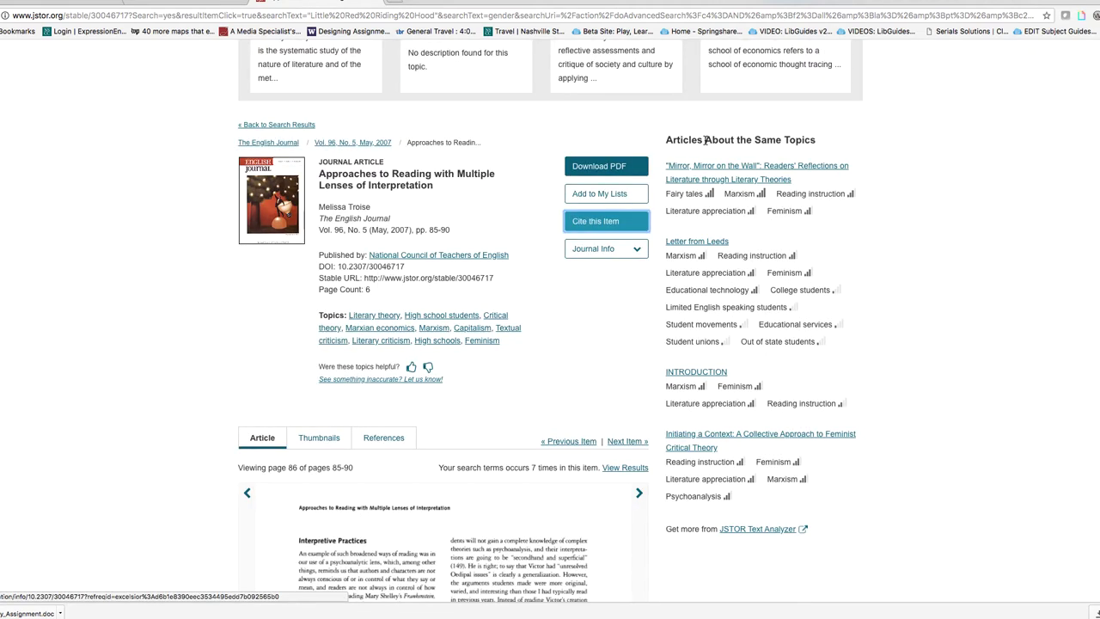